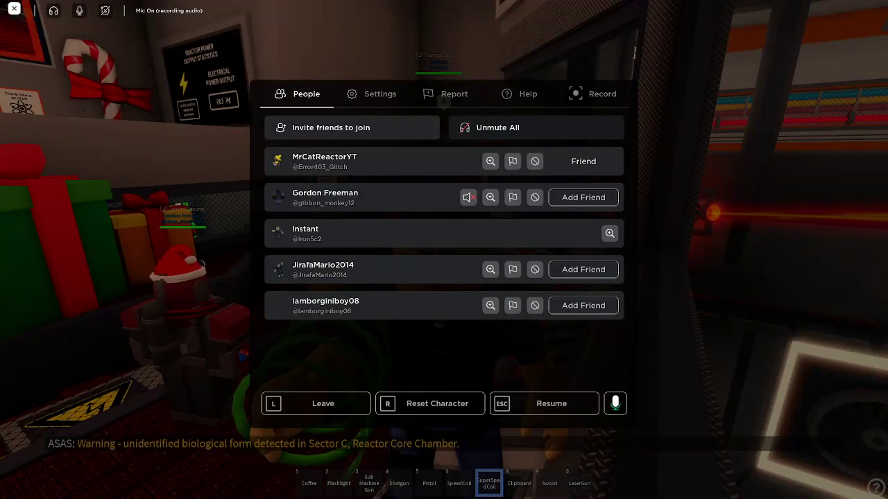
Dismiss the pause menu to return to the reactor control room.
{"action": "key", "text": "Escape"}
{"action": "key", "text": "Escape"}
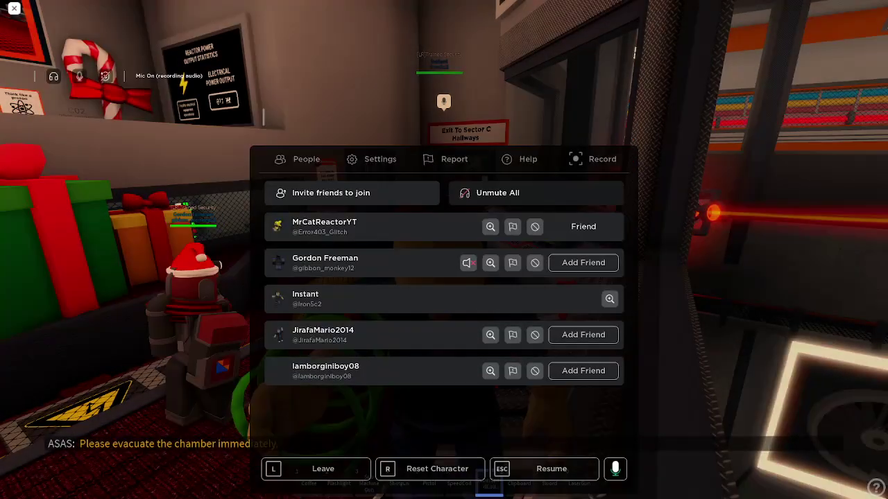
{"action": "key", "text": "Escape"}
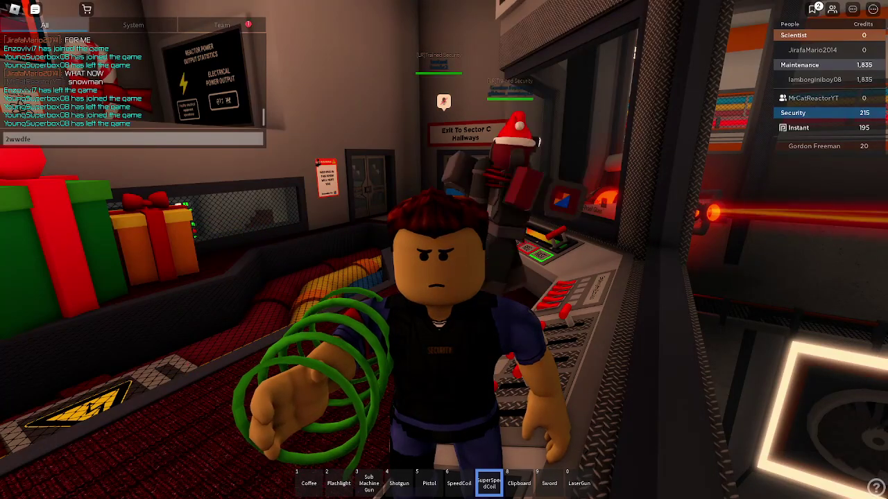
Look around the control room and walk over to the reactor console's speed controls.
{"action": "key", "text": "Left"}
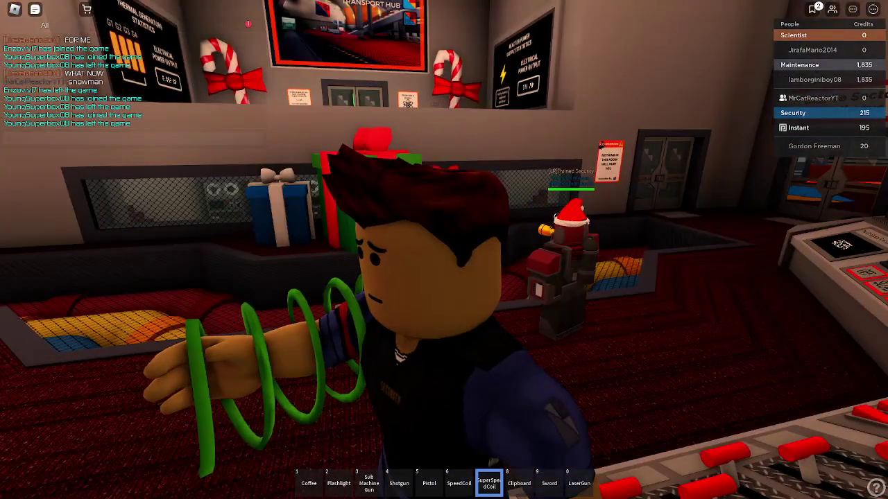
{"action": "key", "text": "Right"}
{"action": "key", "text": "d"}
{"action": "key", "text": "Left"}
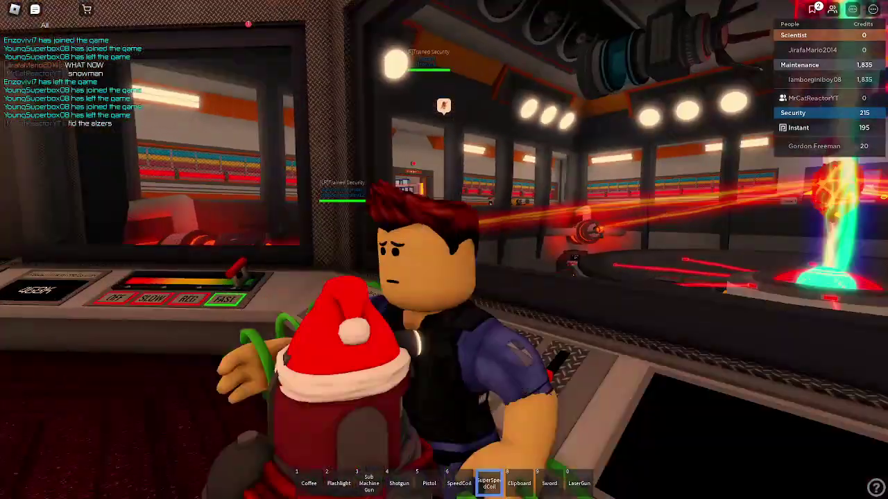
{"action": "key", "text": "w"}
{"action": "key", "text": "a"}
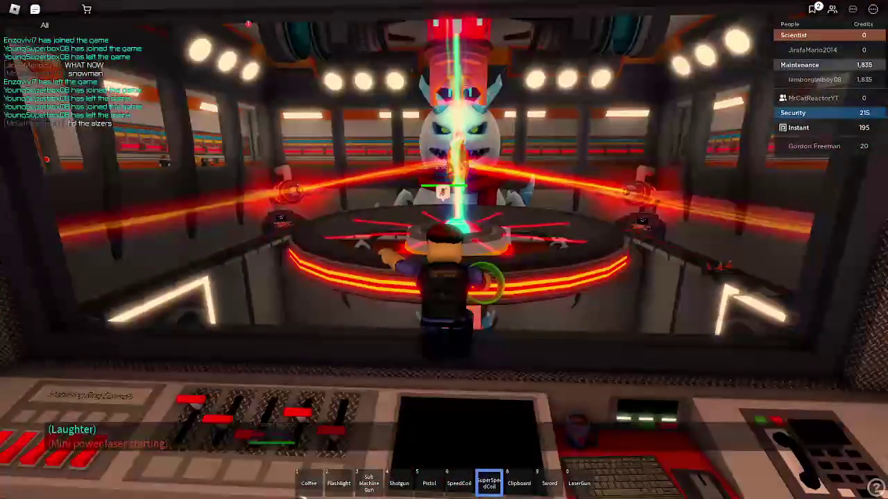
{"action": "key", "text": "Left"}
Leave the console and cross the security lobby toward the door controls.
{"action": "key", "text": "s"}
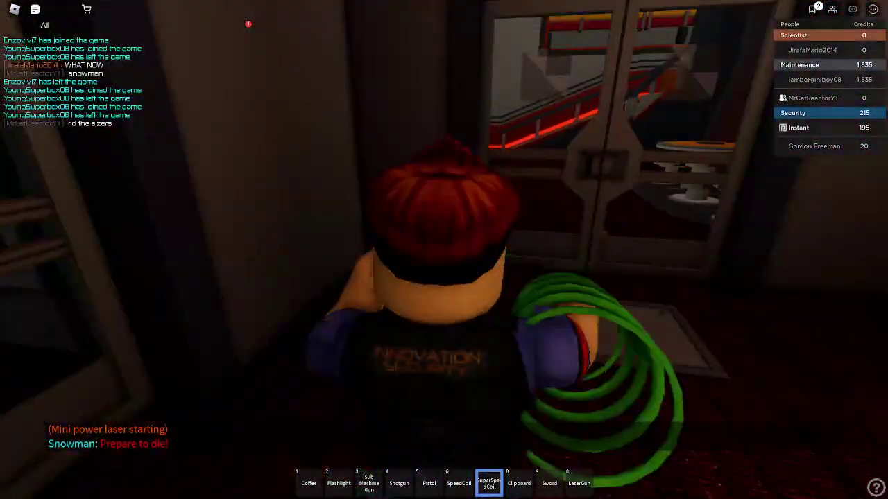
{"action": "key", "text": "w"}
{"action": "key", "text": "Left"}
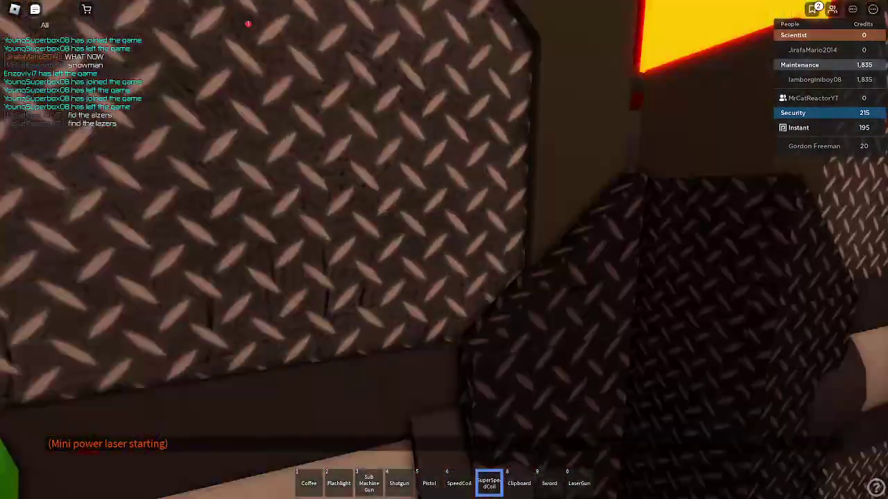
{"action": "key", "text": "Right"}
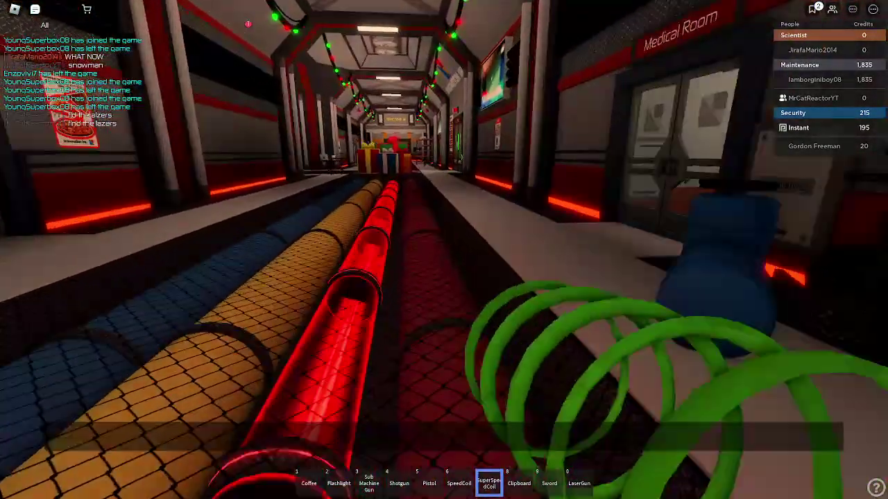
Walk the present-lined corridor toward the Sector C Reactor Core door and stairs.
{"action": "key", "text": "w"}
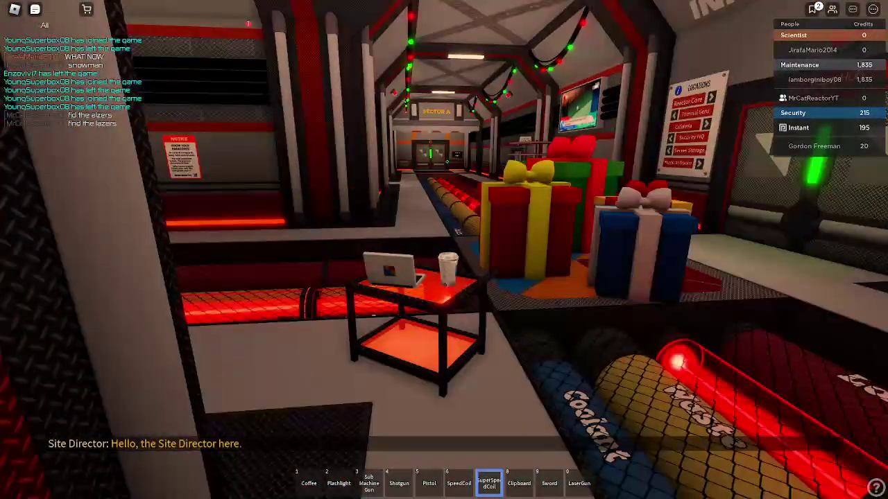
{"action": "key", "text": "Left"}
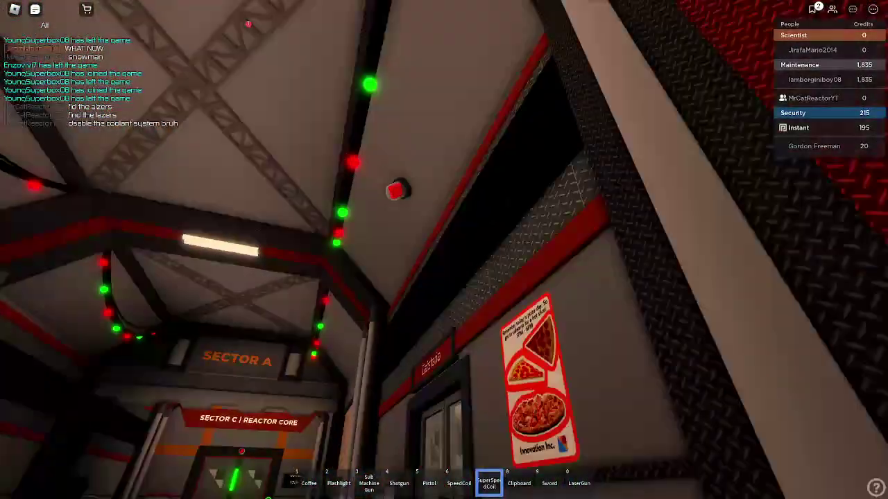
{"action": "key", "text": "s"}
{"action": "key", "text": "w"}
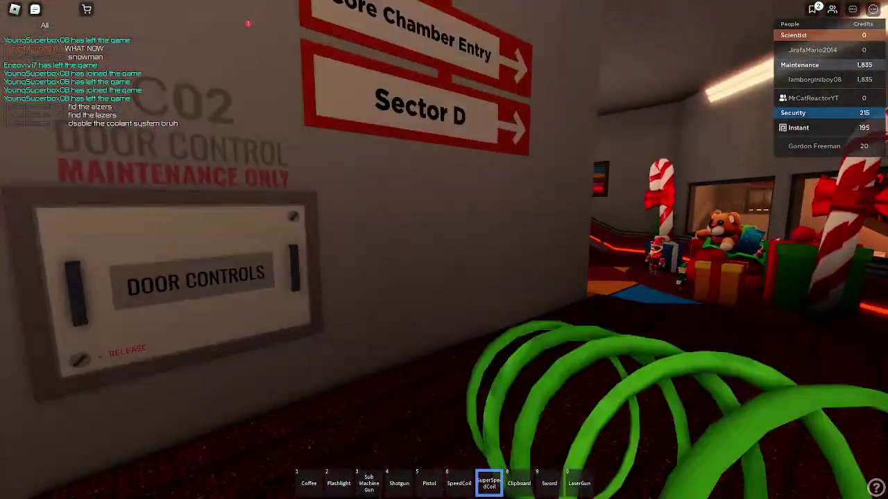
{"action": "key", "text": "w"}
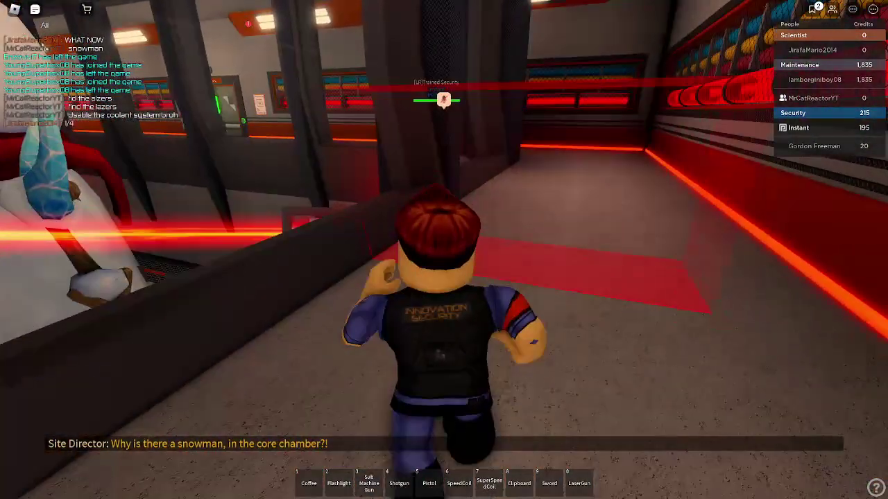
Run down the corridor, swapping from the shotgun to the green SuperSpeedCoil.
{"action": "key", "text": "w"}
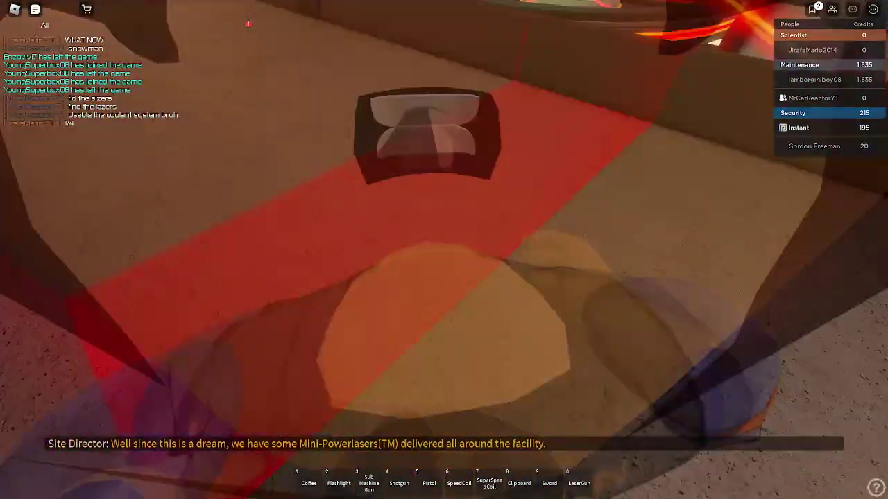
{"action": "key", "text": "4"}
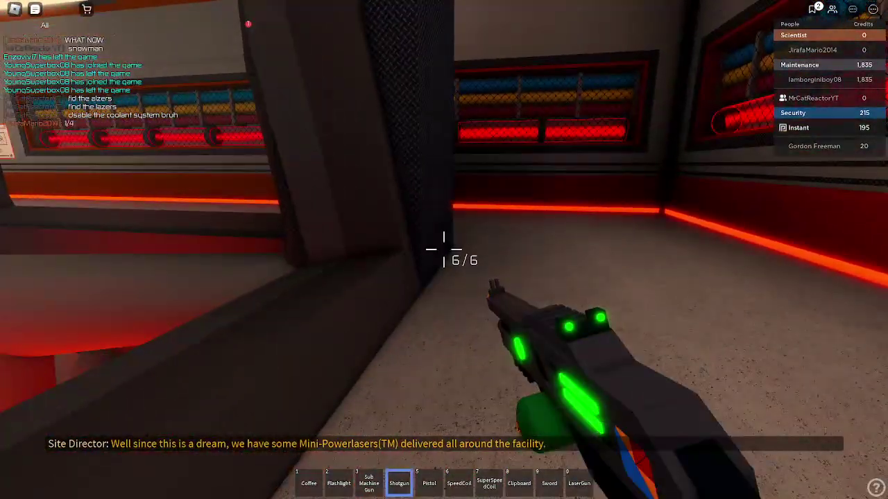
{"action": "key", "text": "6"}
{"action": "key", "text": "7"}
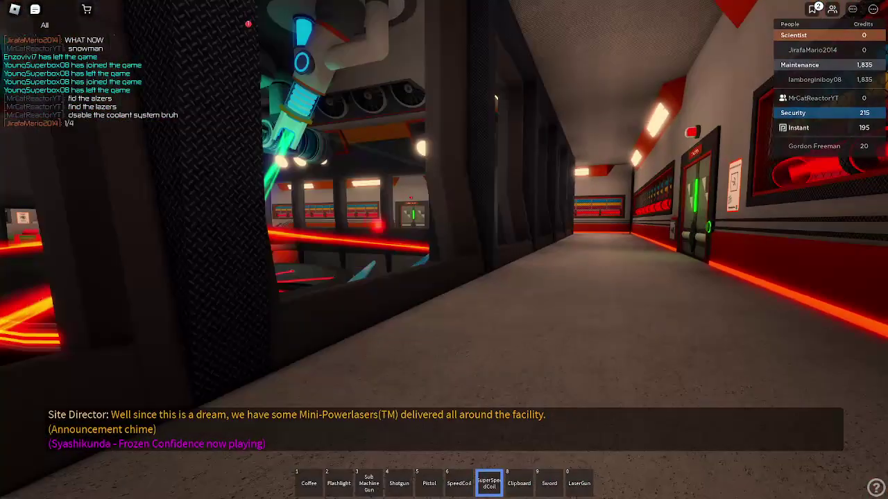
{"action": "key", "text": "w"}
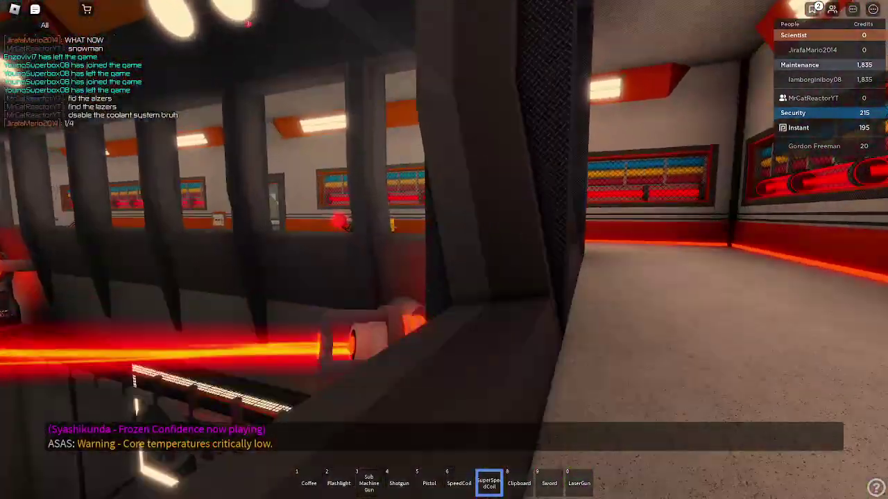
{"action": "key", "text": "w"}
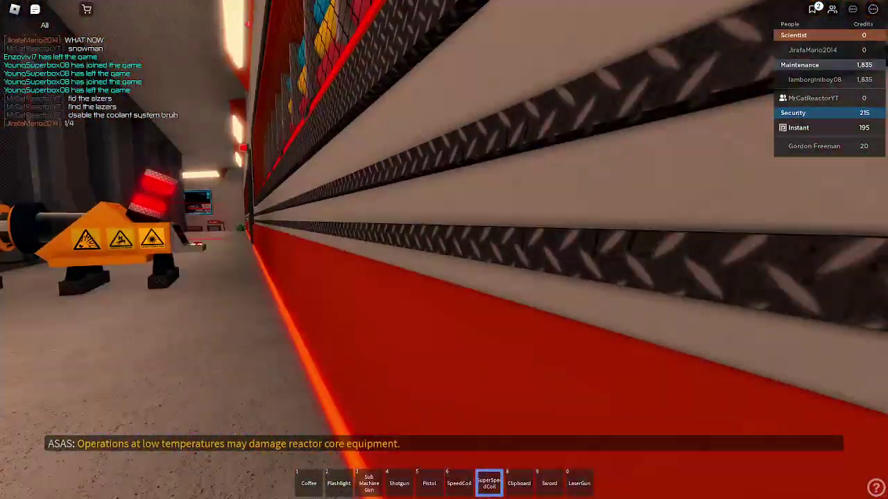
Select Mini Power Laser 4 from the backpack and run toward the core chamber window.
{"action": "key", "text": "w"}
{"action": "scroll", "coordinate": [444, 249], "scroll_direction": "down", "scroll_amount": 5}
{"action": "key", "text": "grave"}
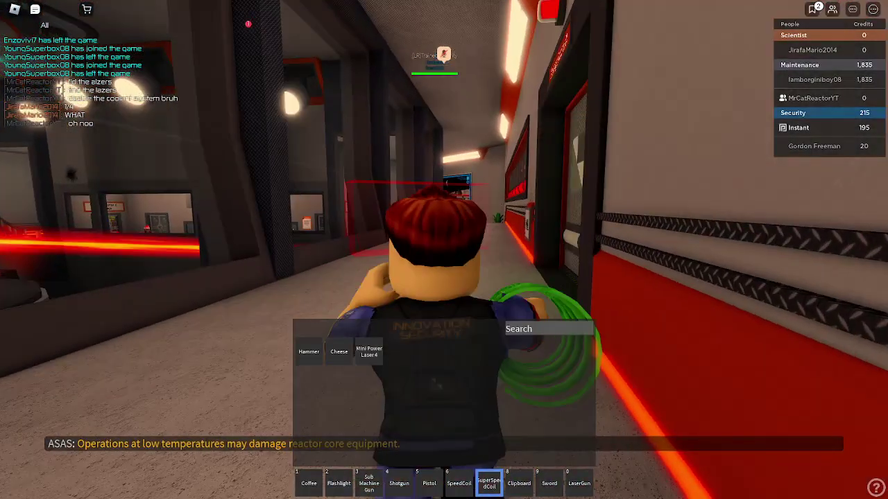
{"action": "key", "text": "w"}
{"action": "left_click", "coordinate": [369, 352]}
{"action": "key", "text": "s"}
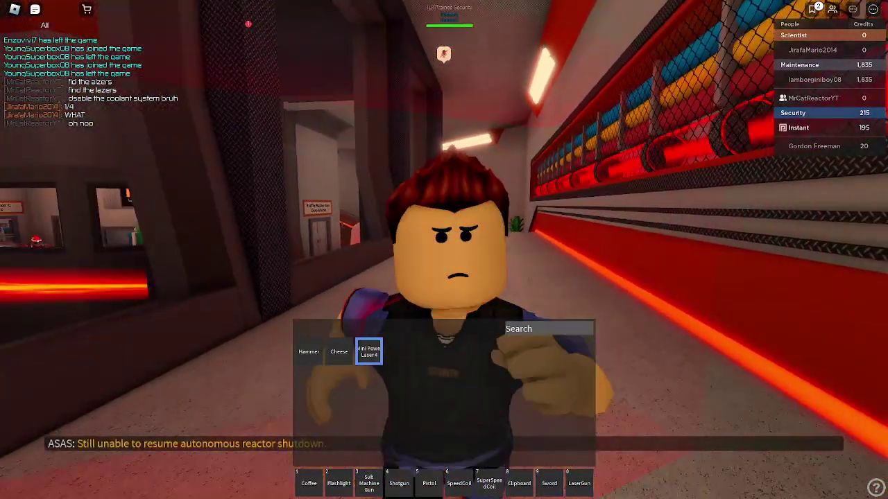
{"action": "key", "text": "grave"}
{"action": "key", "text": "w"}
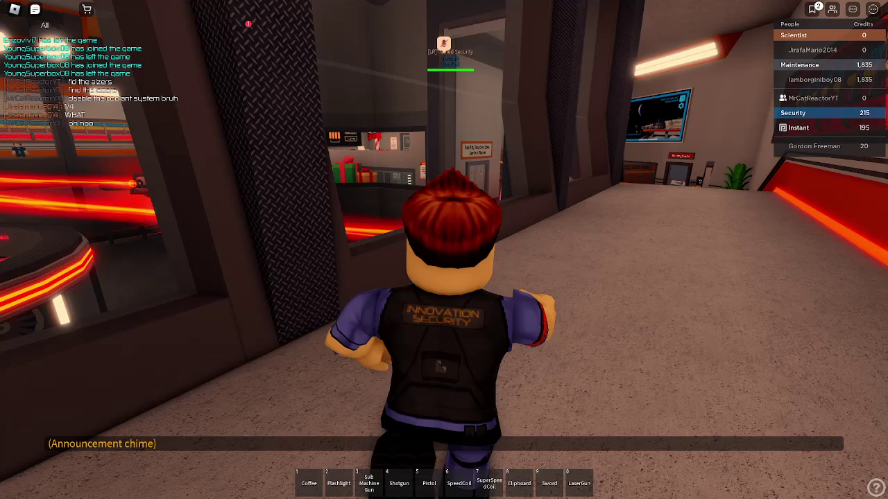
{"action": "key", "text": "a"}
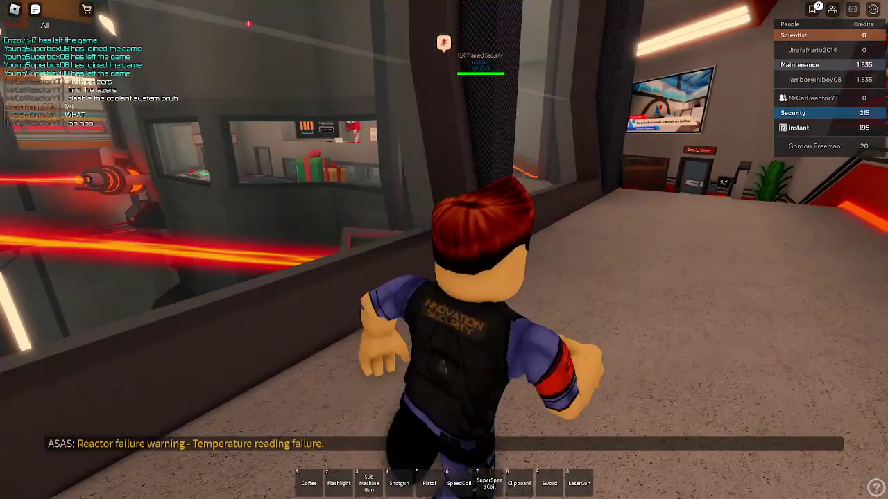
Adjust Graphics Quality in the game menu's Settings, then resume play.
{"action": "key", "text": "Escape"}
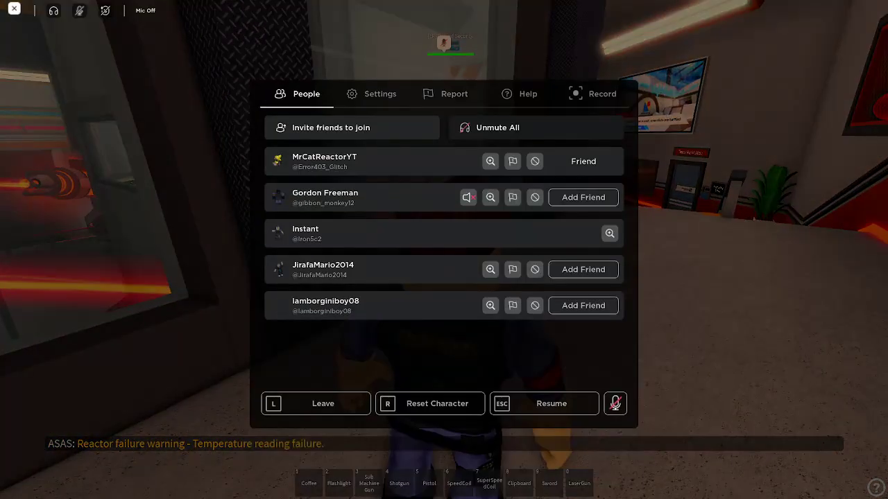
{"action": "left_click", "coordinate": [372, 94]}
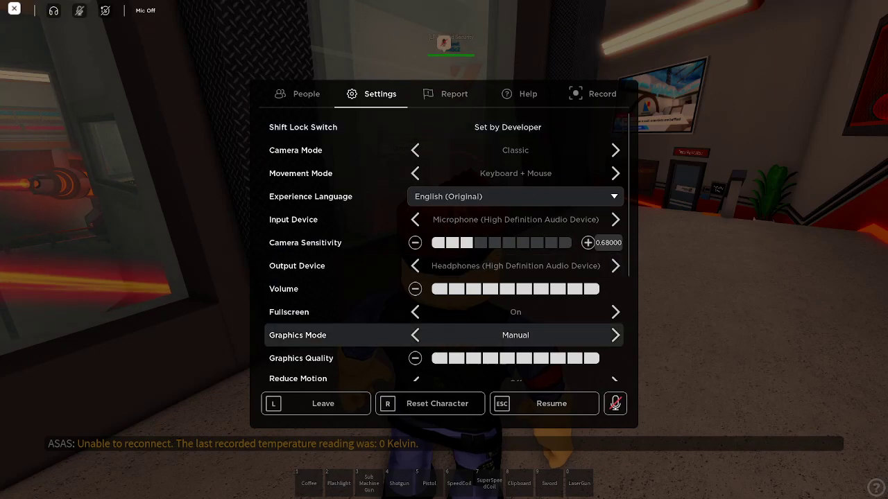
{"action": "left_click", "coordinate": [524, 358]}
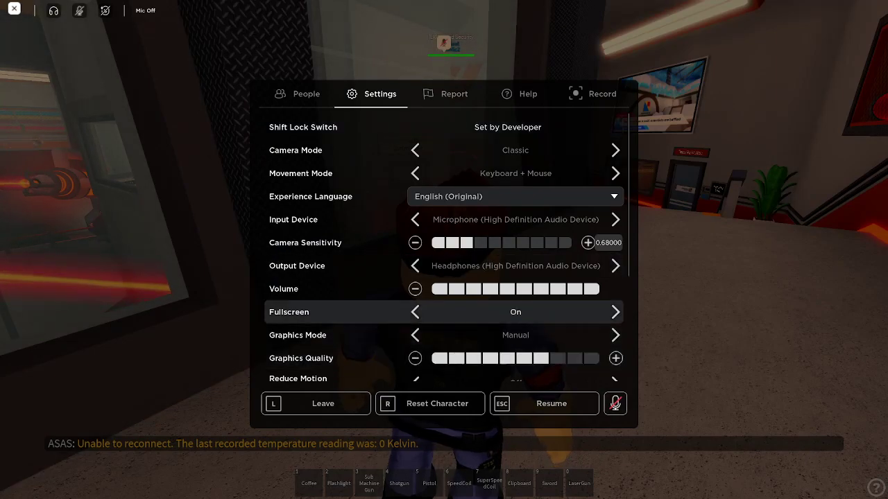
{"action": "scroll", "coordinate": [444, 368], "scroll_direction": "down", "scroll_amount": 1}
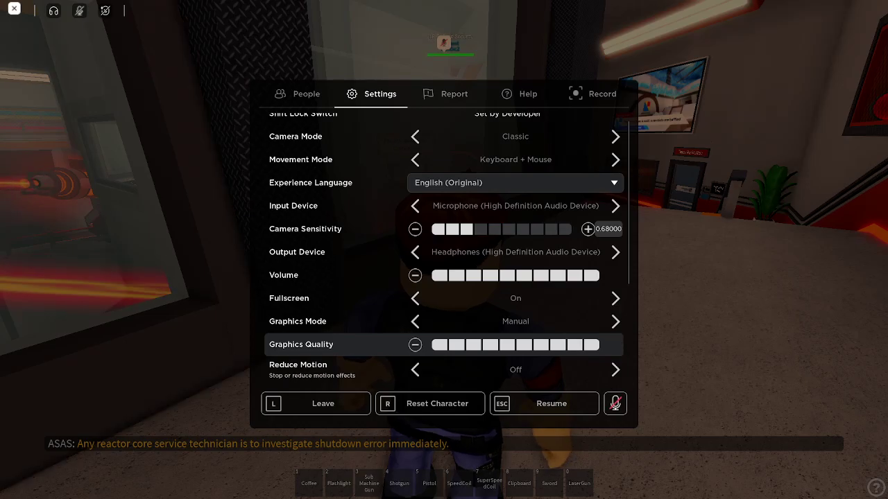
{"action": "key", "text": "Escape"}
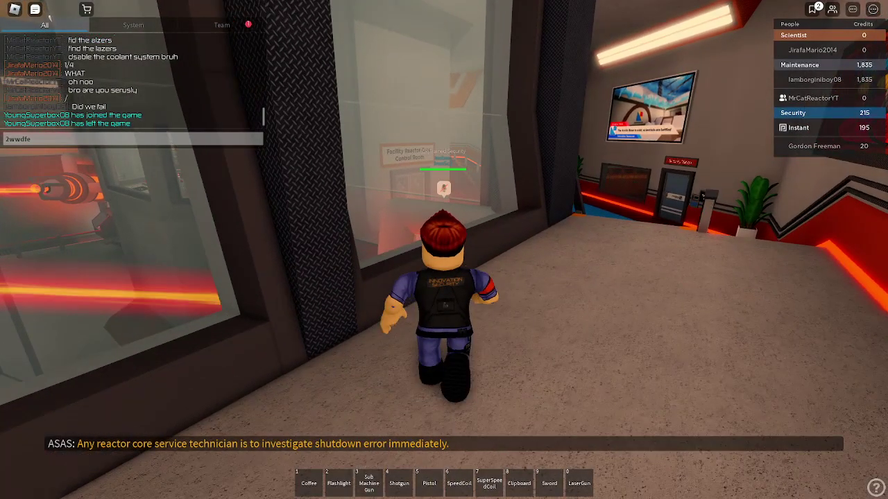
Walk into the hub and drag the SuperSpeedCoil into the fourth backpack slot.
{"action": "key", "text": "w"}
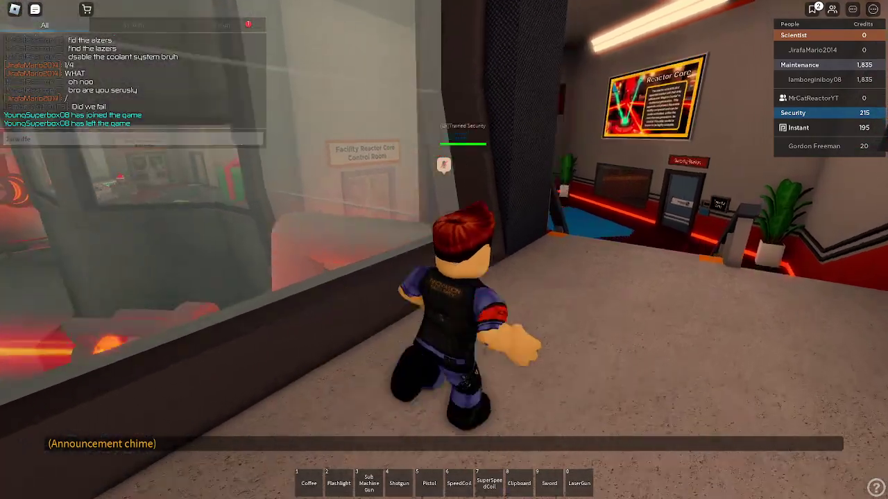
{"action": "key", "text": "4"}
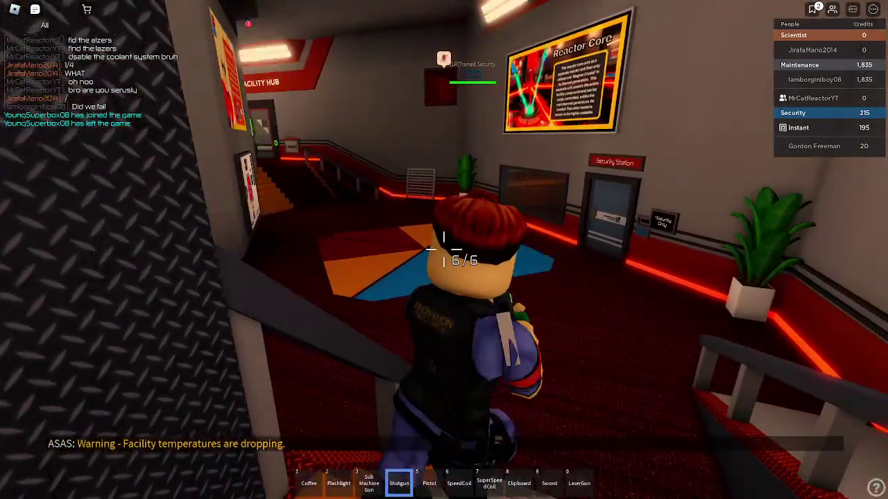
{"action": "key", "text": "5"}
{"action": "key", "text": "grave"}
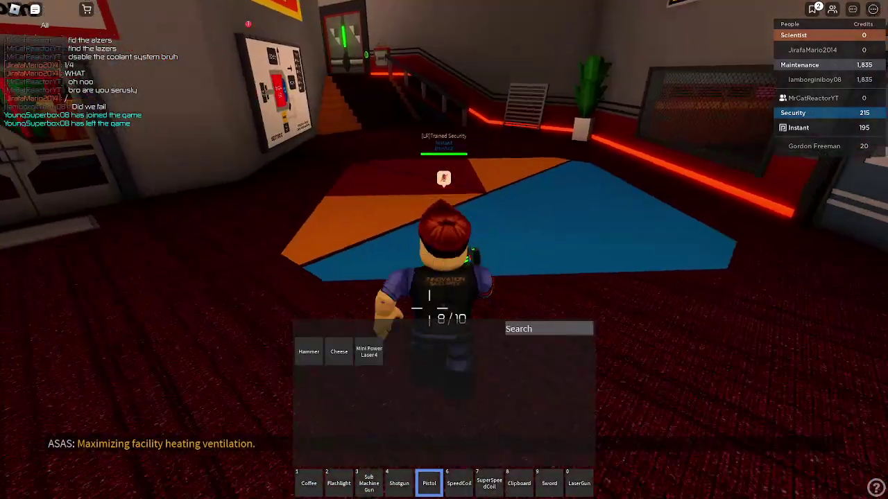
{"action": "key", "text": "s"}
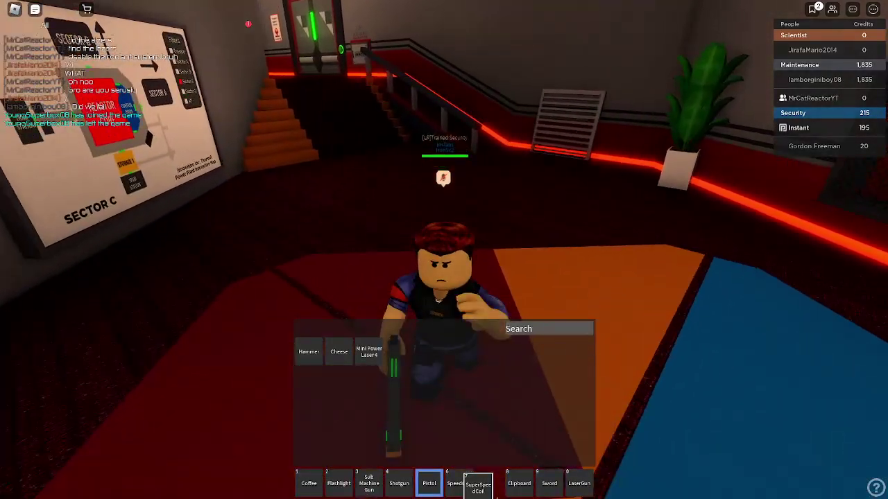
{"action": "left_click_drag", "start_coordinate": [478, 484], "coordinate": [399, 483]}
{"action": "key", "text": "grave"}
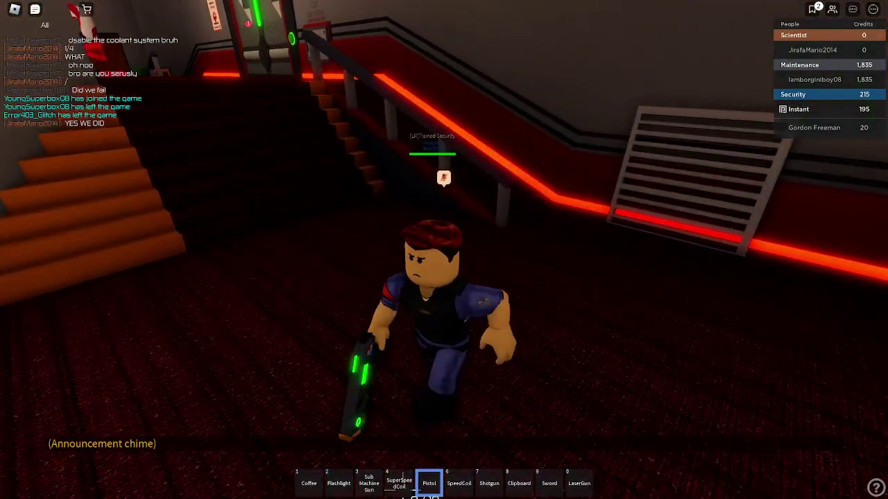
Equip the SuperSpeedCoil and walk into the Reactor Core Control Room to the console.
{"action": "key", "text": "3"}
{"action": "key", "text": "4"}
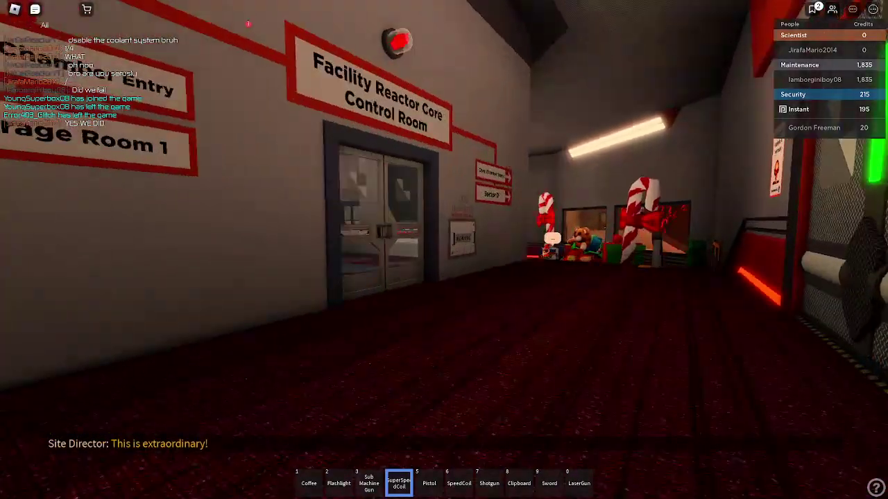
{"action": "key", "text": "w"}
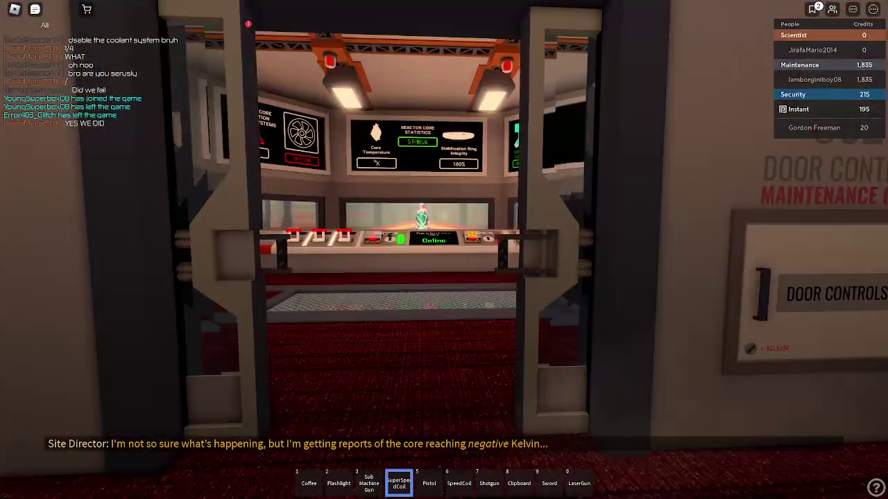
{"action": "key", "text": "w"}
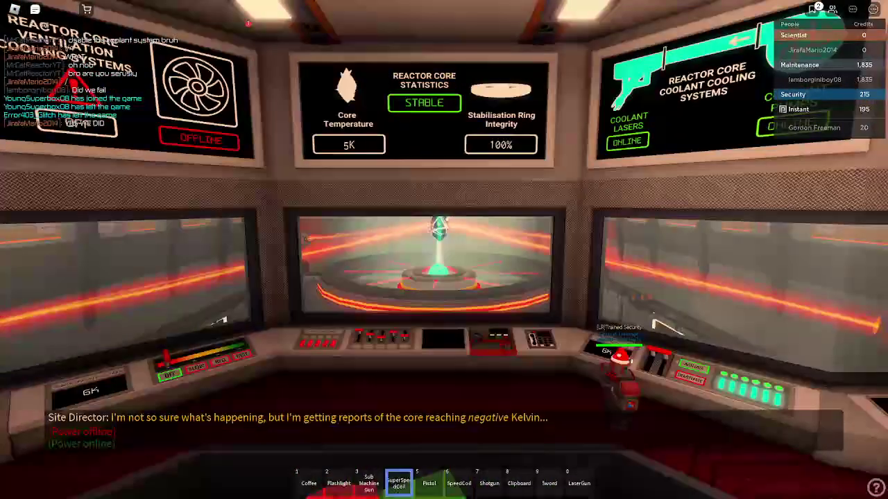
{"action": "key", "text": "w"}
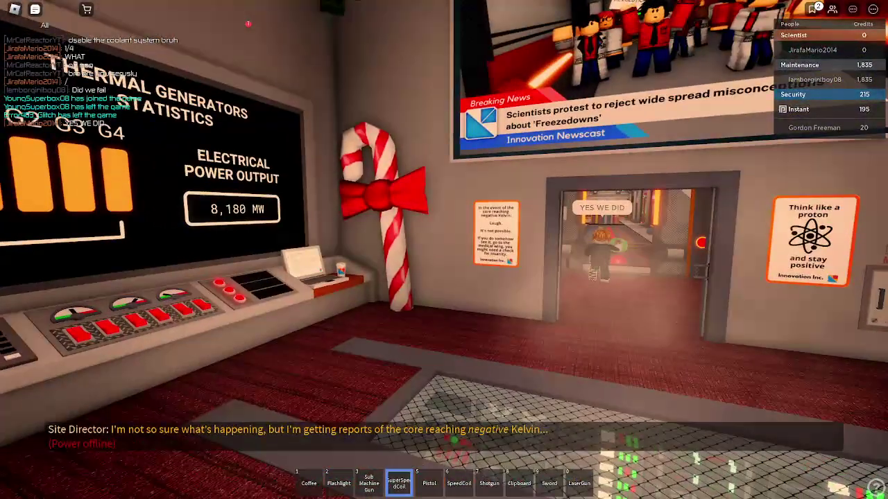
{"action": "key", "text": "w"}
{"action": "key", "text": "Escape"}
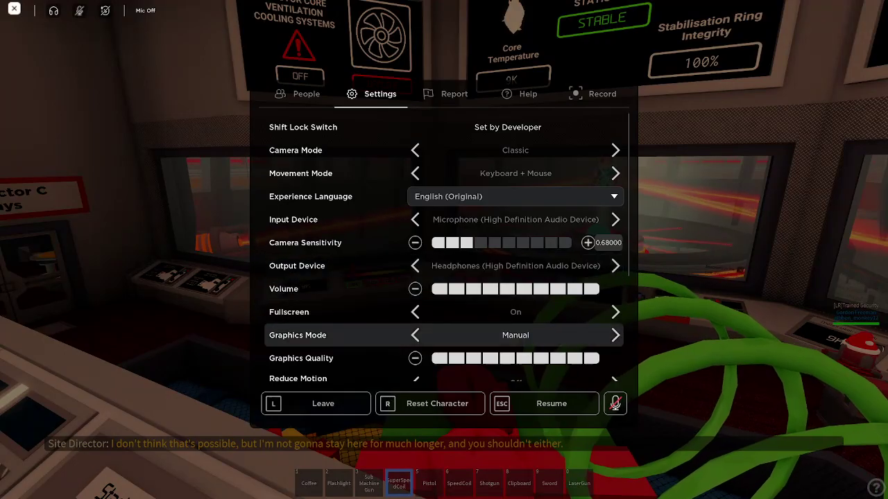
{"action": "key", "text": "Escape"}
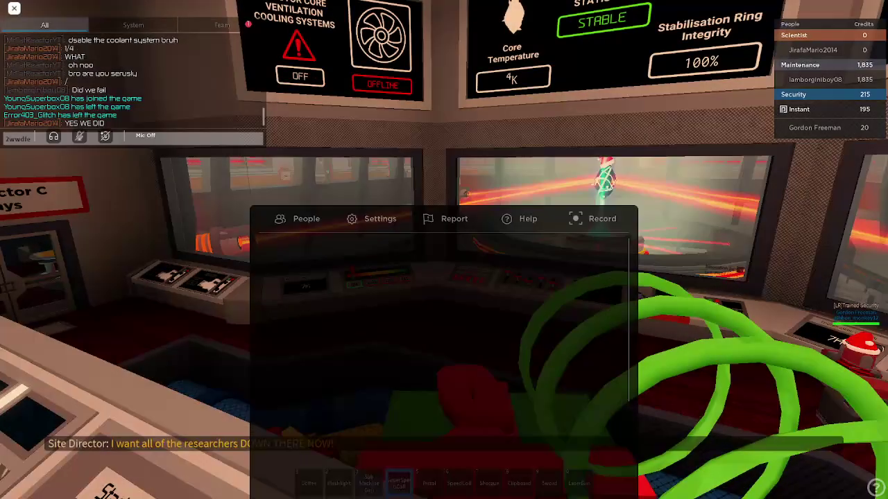
{"action": "key", "text": "w"}
{"action": "key", "text": "s"}
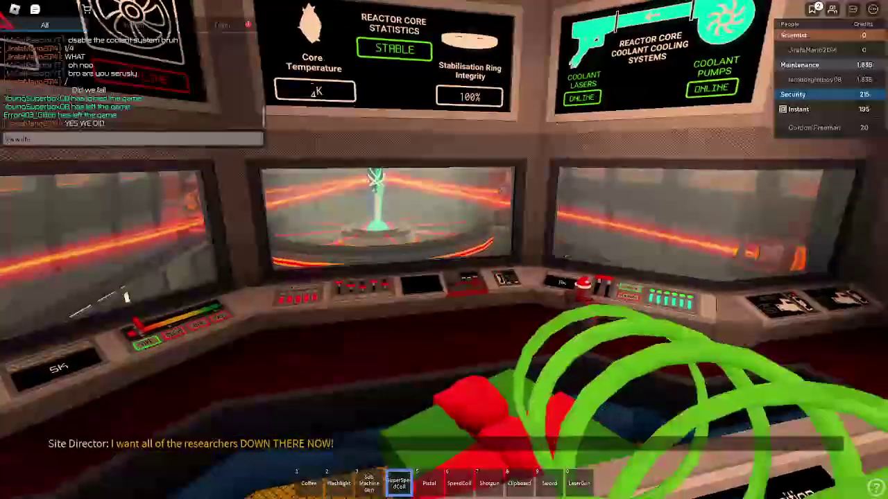
{"action": "key", "text": "Escape"}
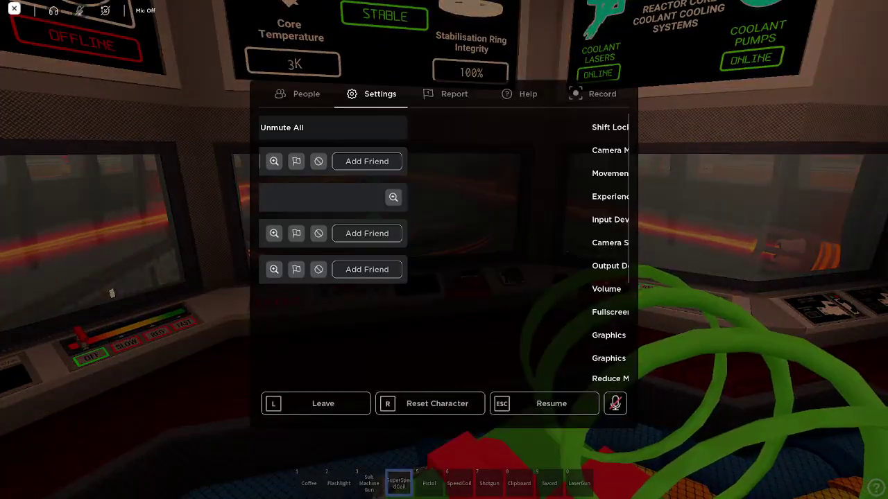
{"action": "key", "text": "Escape"}
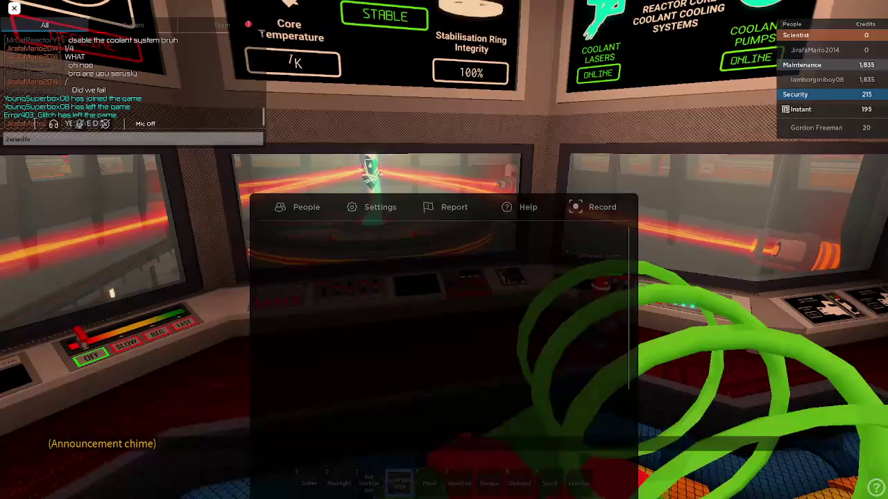
{"action": "key", "text": "w"}
{"action": "key", "text": "a"}
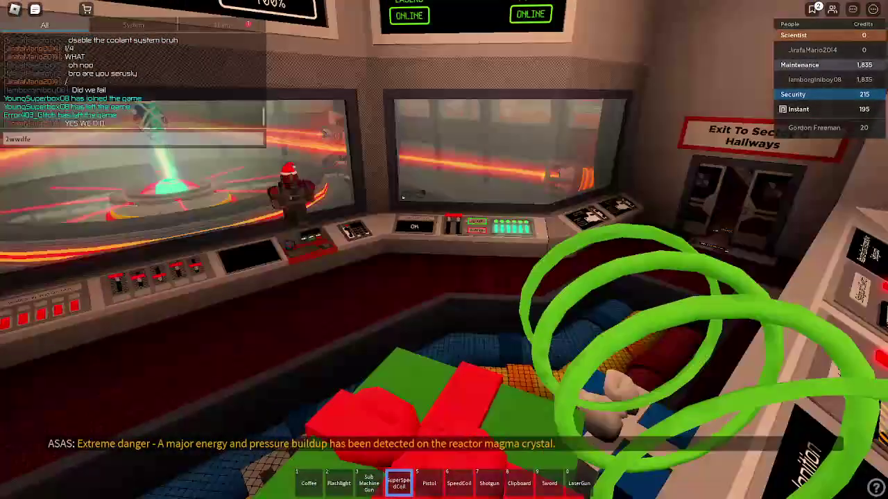
{"action": "key", "text": "w"}
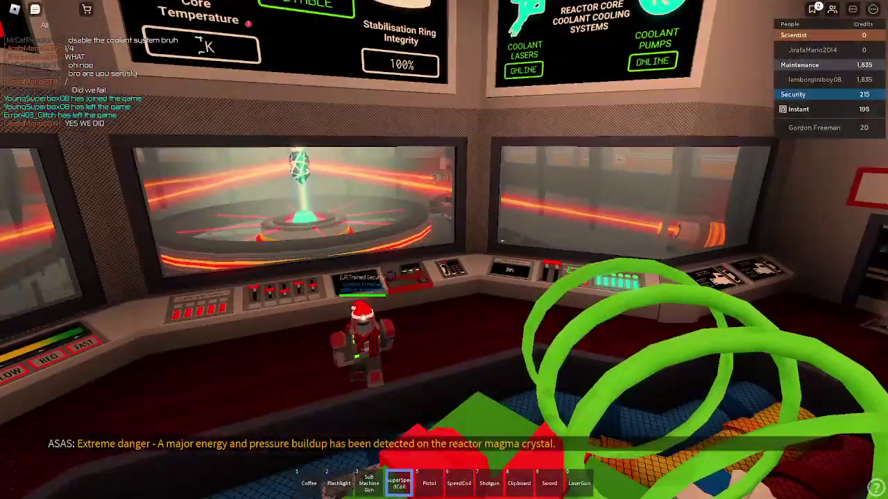
Move up to the window overlooking the reactor and watch until the blackout.
{"action": "key", "text": "w"}
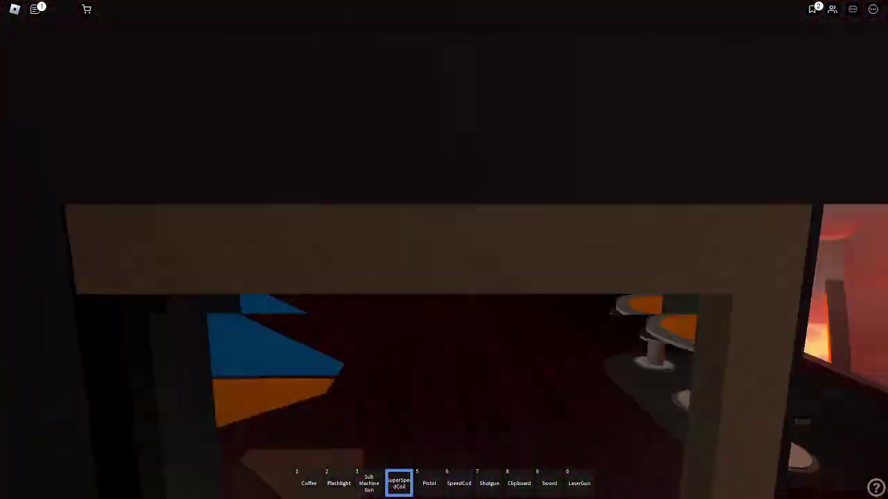
{"action": "key", "text": "w"}
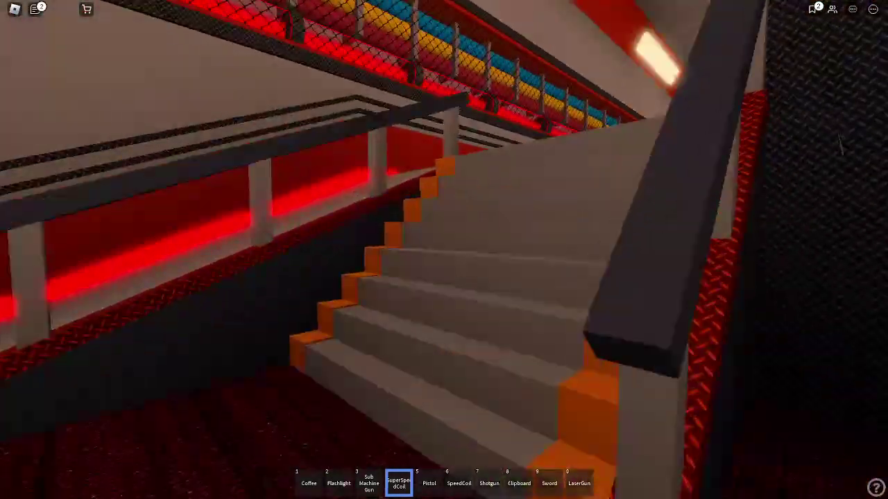
{"action": "key", "text": "w"}
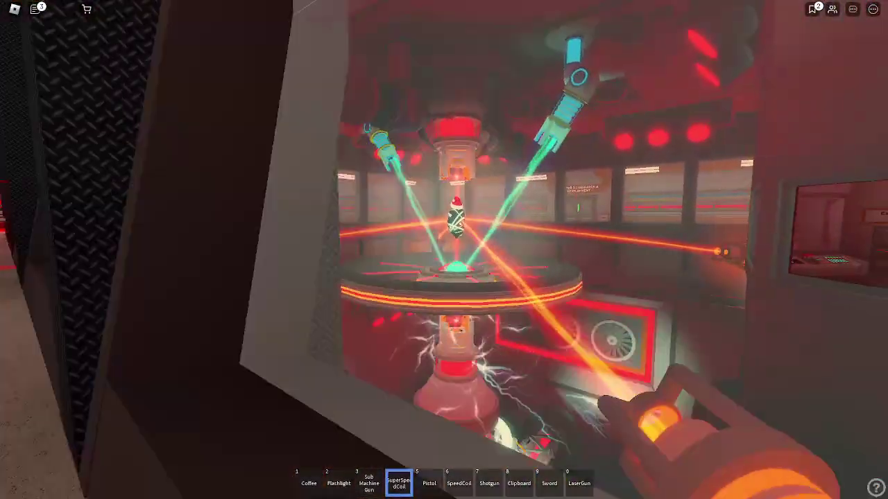
{"action": "key", "text": "w"}
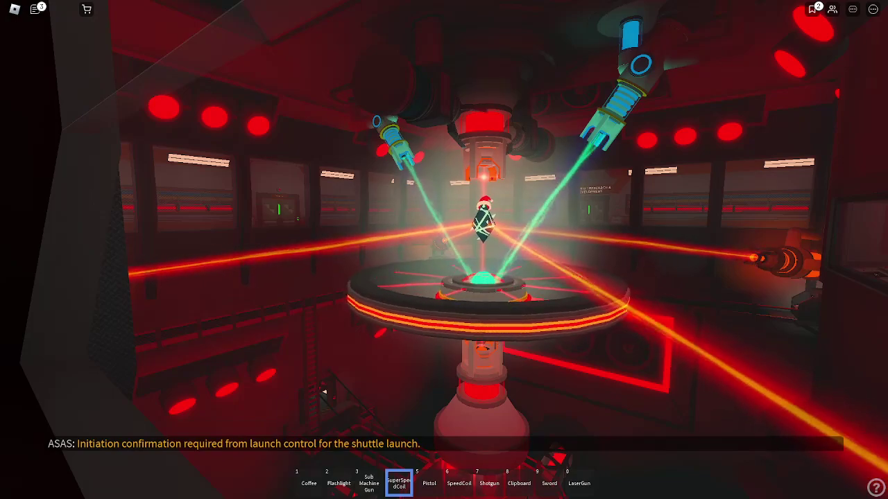
Post 'GOING DOWN WITH THE SHIP' in chat.
{"action": "key", "text": "slash"}
{"action": "type", "text": "2wwdfe"}
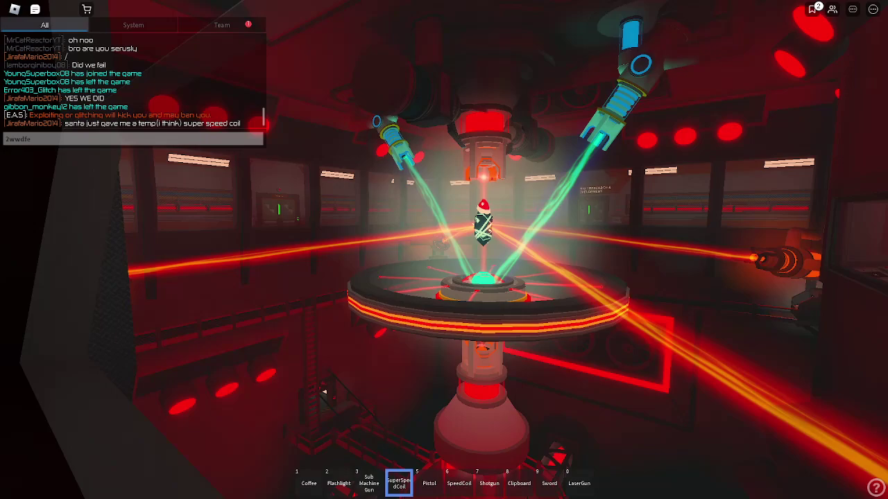
{"action": "key", "text": "BackSpace"}
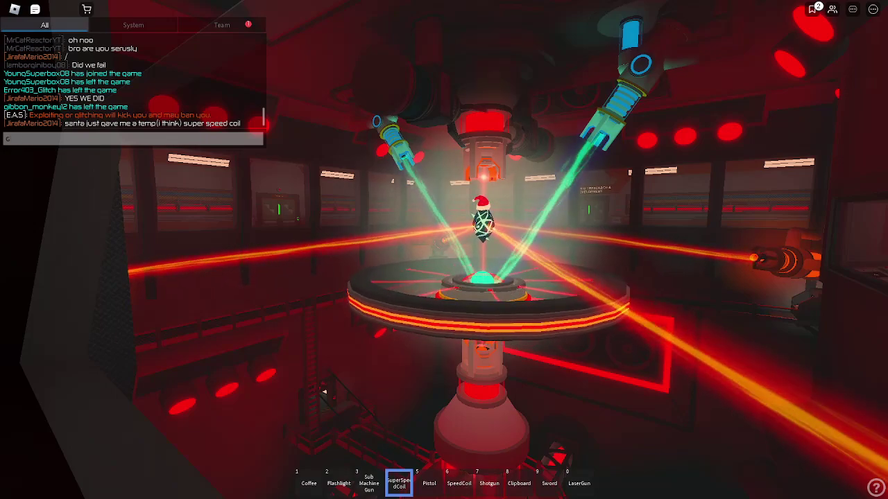
{"action": "type", "text": "Goi DOWN WI"}
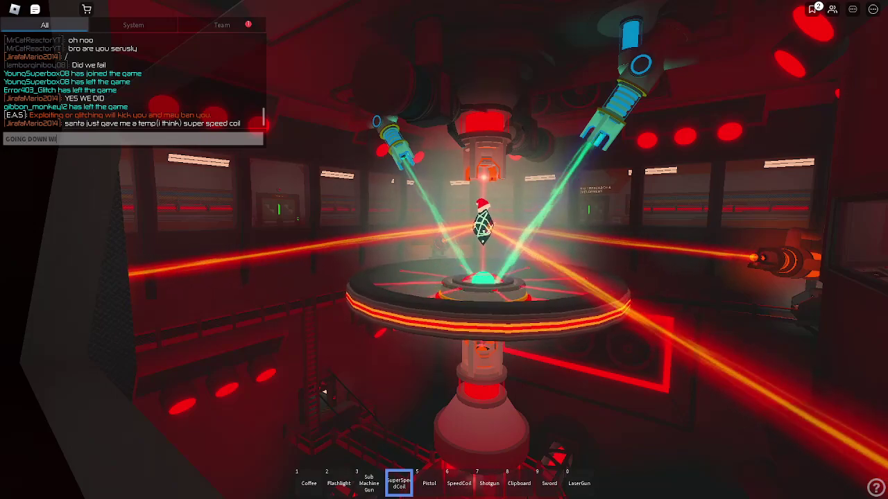
{"action": "type", "text": "HE SHIP"}
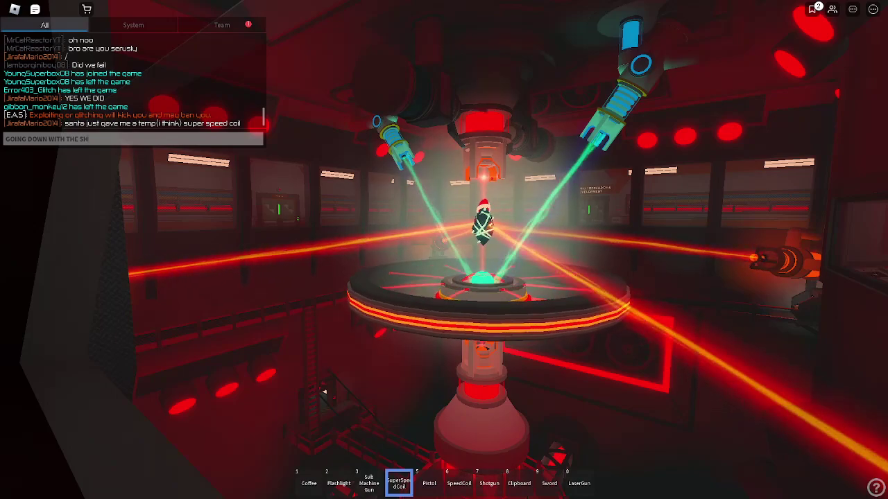
{"action": "key", "text": "Return"}
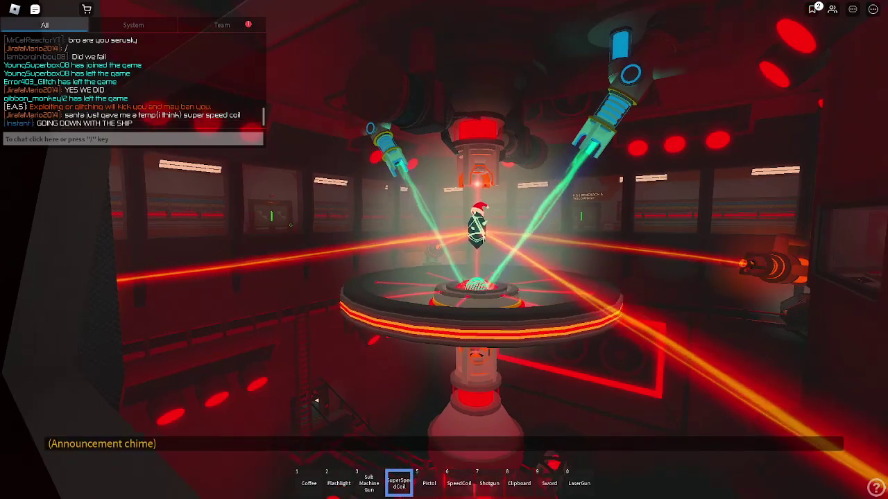
Look up and around the red-lit reactor chamber from the platform.
{"action": "key", "text": "Page_Up"}
{"action": "key", "text": "Page_Up"}
{"action": "key", "text": "Page_Up"}
{"action": "key", "text": "Page_Down"}
{"action": "key", "text": "Page_Down"}
{"action": "key", "text": "Page_Down"}
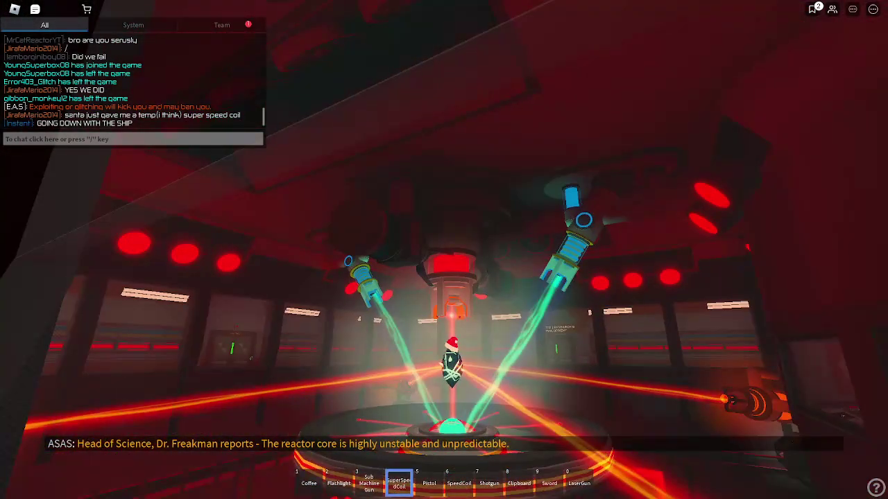
{"action": "key", "text": "Page_Down"}
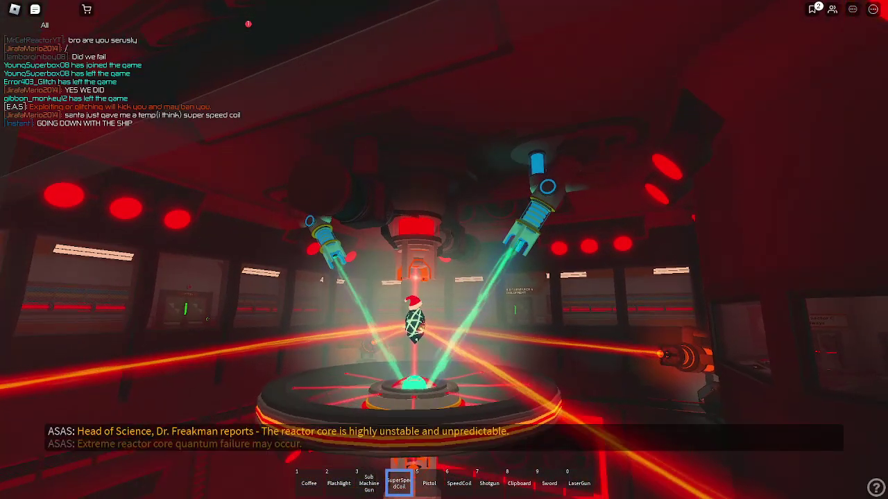
{"action": "key", "text": "Right"}
{"action": "key", "text": "Page_Up"}
{"action": "key", "text": "Page_Up"}
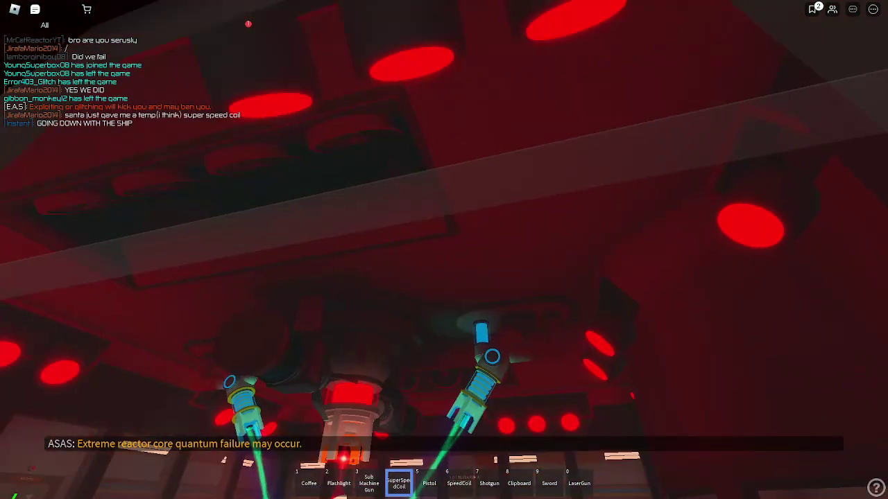
{"action": "key", "text": "Page_Down"}
{"action": "key", "text": "Page_Down"}
{"action": "key", "text": "Right"}
{"action": "key", "text": "Page_Up"}
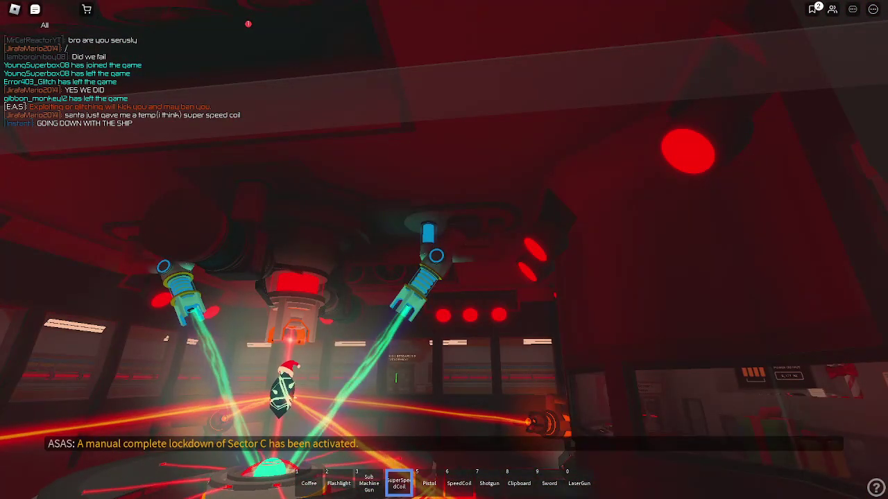
{"action": "key", "text": "Page_Up"}
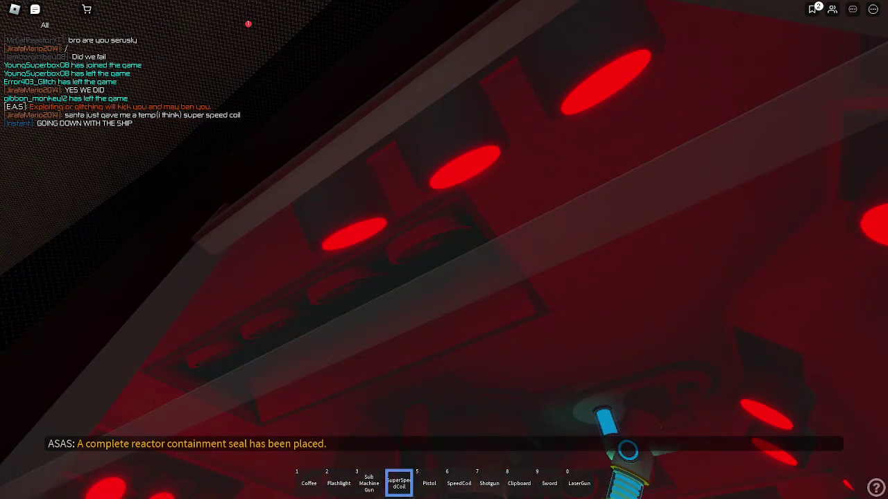
{"action": "key", "text": "Page_Down"}
{"action": "key", "text": "Page_Down"}
Move closer to the reactor core and look down past the ledge.
{"action": "key", "text": "w"}
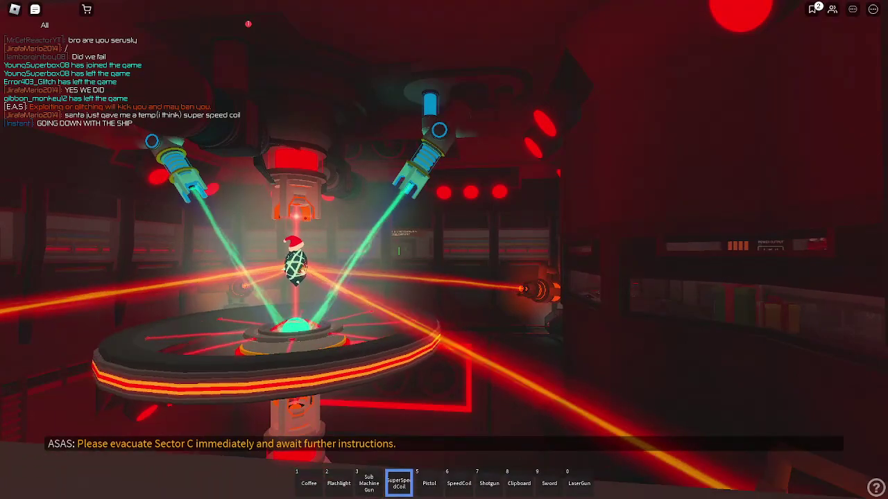
{"action": "key", "text": "Page_Up"}
{"action": "key", "text": "Page_Up"}
{"action": "key", "text": "Page_Up"}
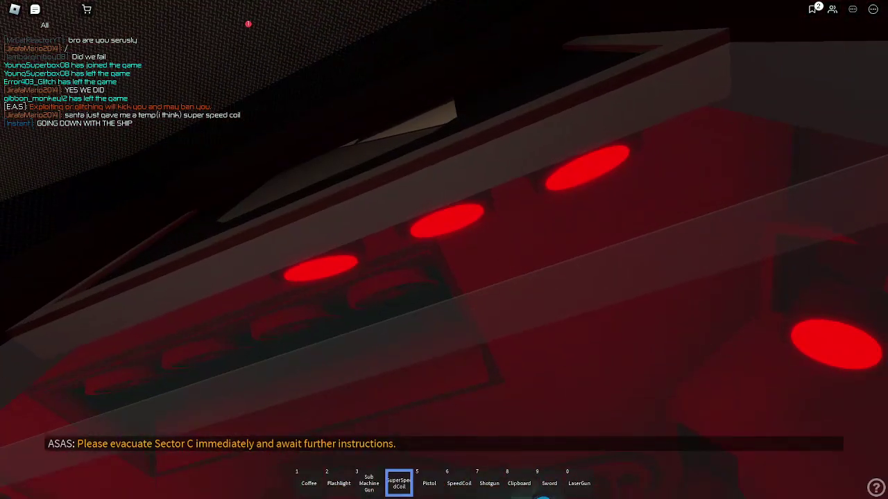
{"action": "key", "text": "Page_Down"}
{"action": "scroll", "coordinate": [443, 250], "scroll_direction": "down", "scroll_amount": 5}
Run out of the reactor chamber past the CORE CHAMBER lockdown sign and down the corridor.
{"action": "key", "text": "s"}
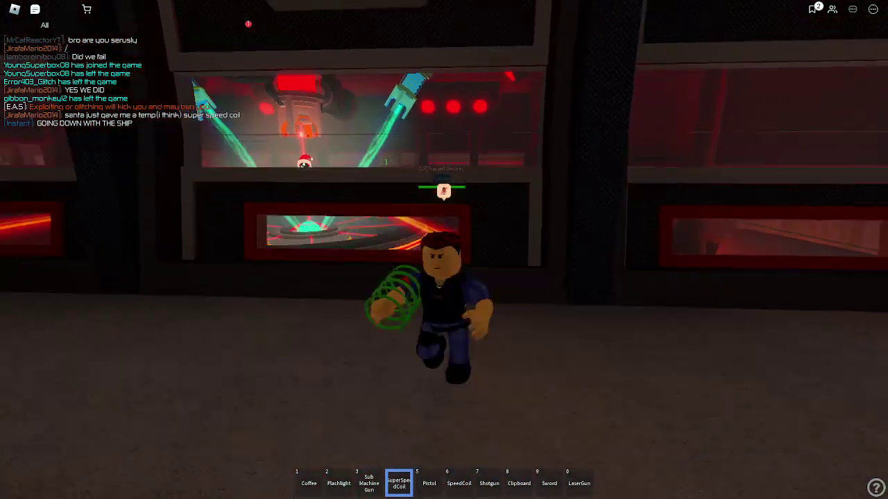
{"action": "scroll", "coordinate": [444, 250], "scroll_direction": "up", "scroll_amount": 3}
{"action": "key", "text": "Page_Up"}
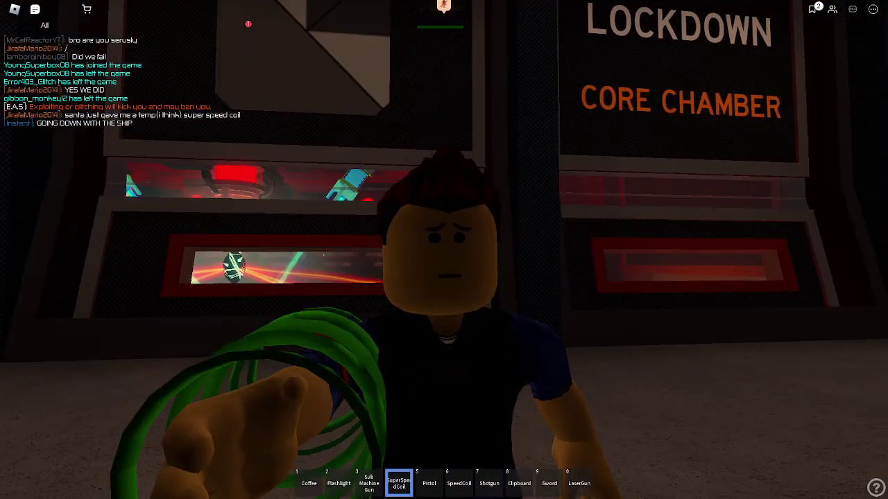
{"action": "key", "text": "Page_Up"}
{"action": "key", "text": "Left"}
{"action": "key", "text": "Left"}
{"action": "key", "text": "Left"}
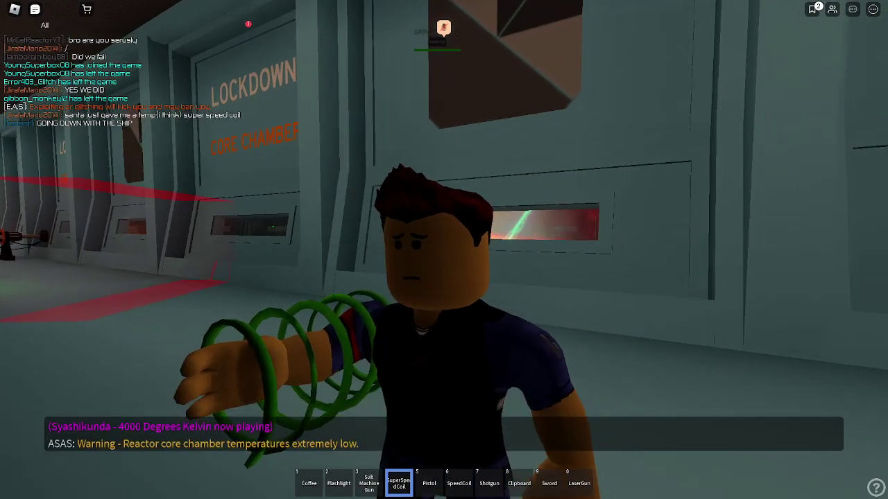
{"action": "scroll", "coordinate": [444, 250], "scroll_direction": "down", "scroll_amount": 5}
{"action": "key", "text": "w"}
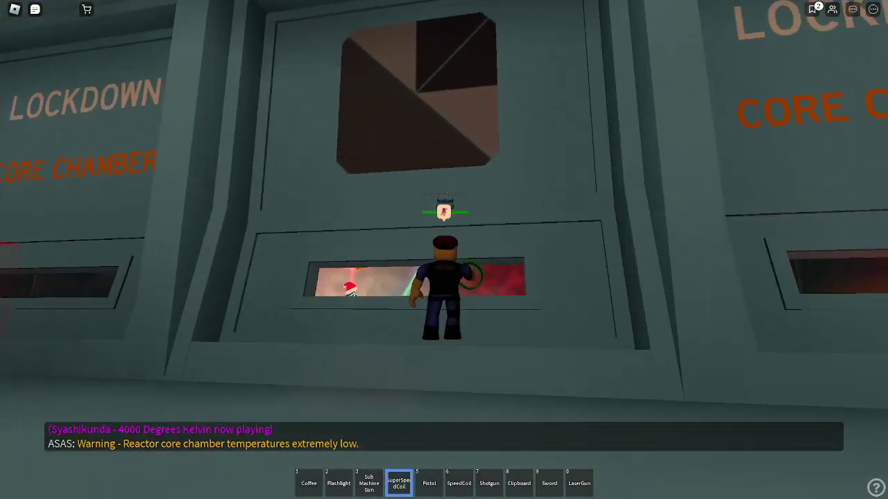
{"action": "scroll", "coordinate": [444, 250], "scroll_direction": "up", "scroll_amount": 5}
{"action": "scroll", "coordinate": [444, 250], "scroll_direction": "up", "scroll_amount": 4}
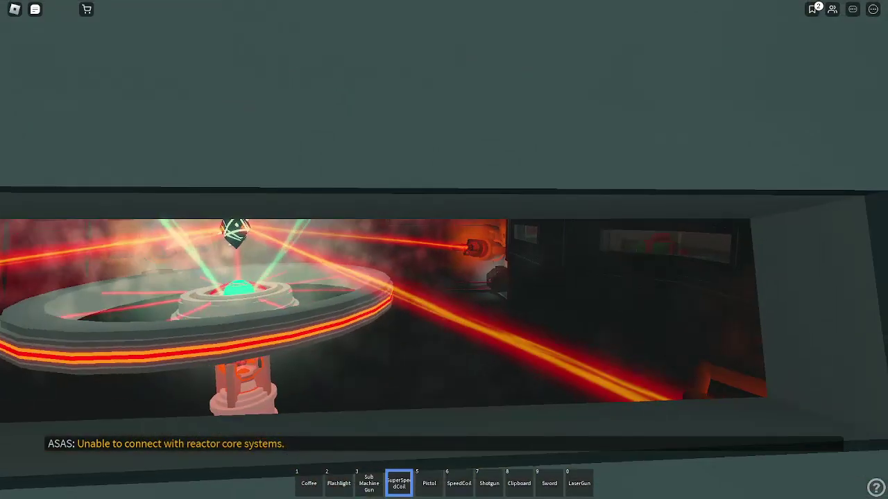
{"action": "scroll", "coordinate": [444, 250], "scroll_direction": "up", "scroll_amount": 3}
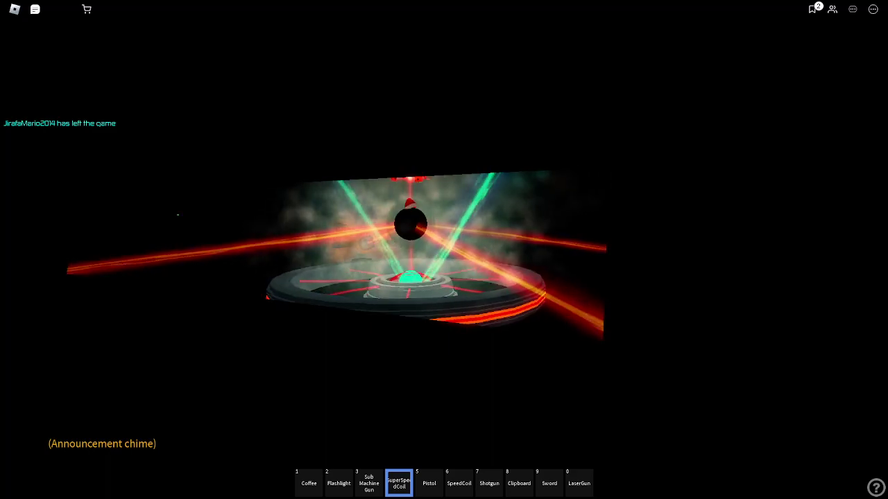
{"action": "key", "text": "Tab"}
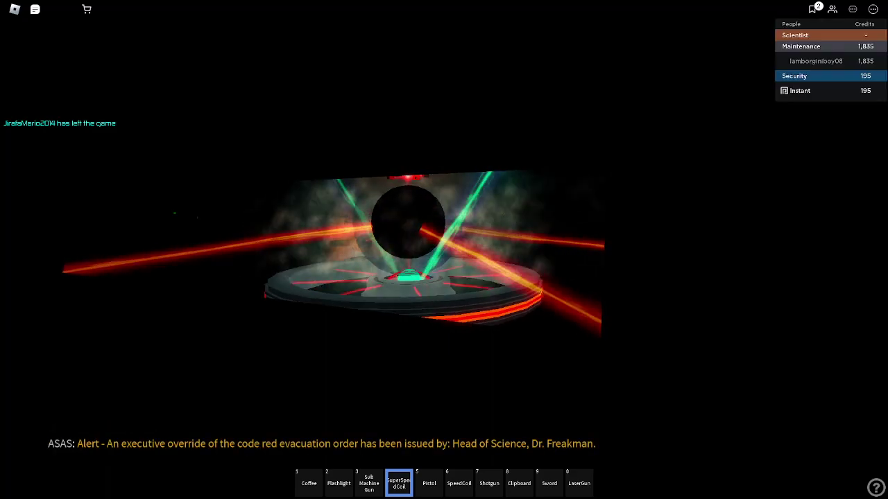
{"action": "key", "text": "Tab"}
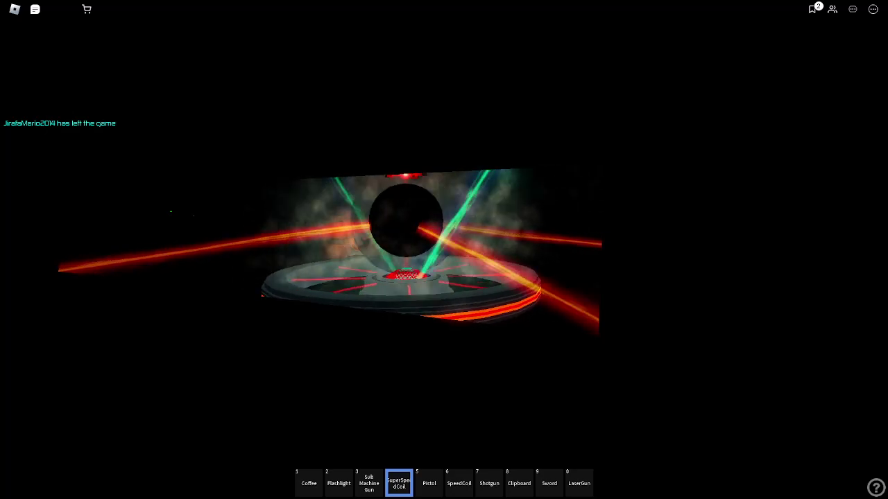
Step back from the reactor window, then walk forward and wait out the breach.
{"action": "key", "text": "s"}
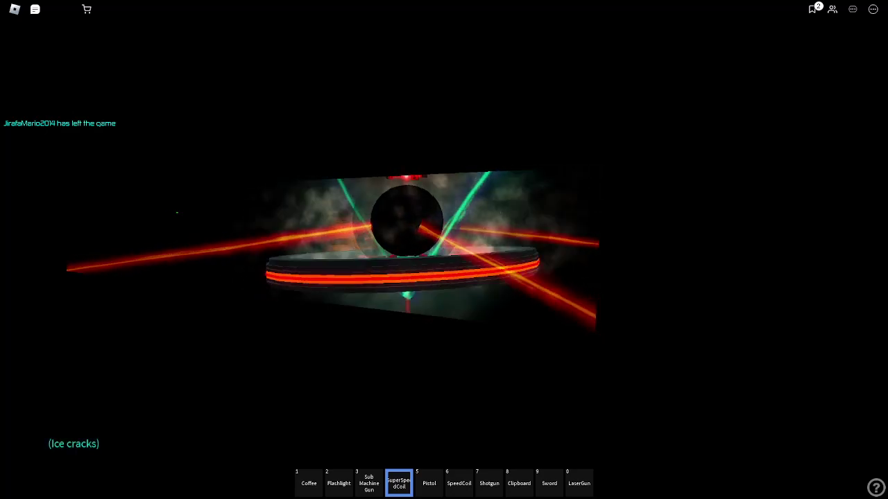
{"action": "key", "text": "w"}
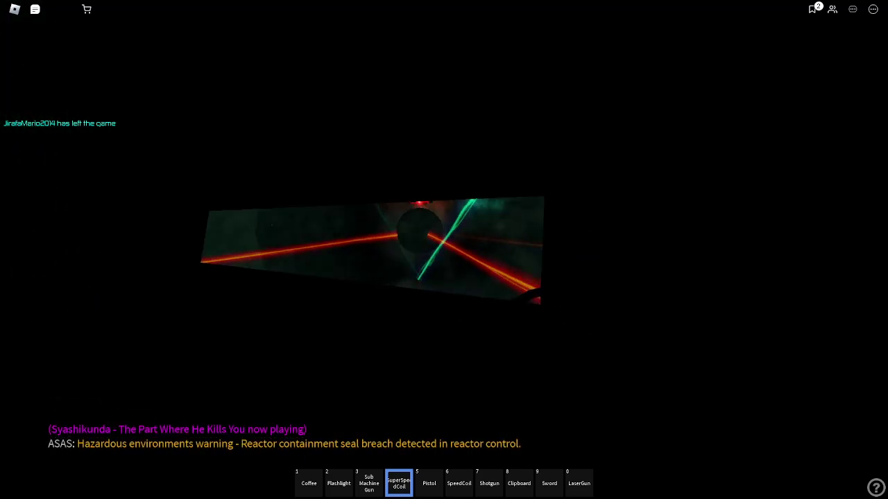